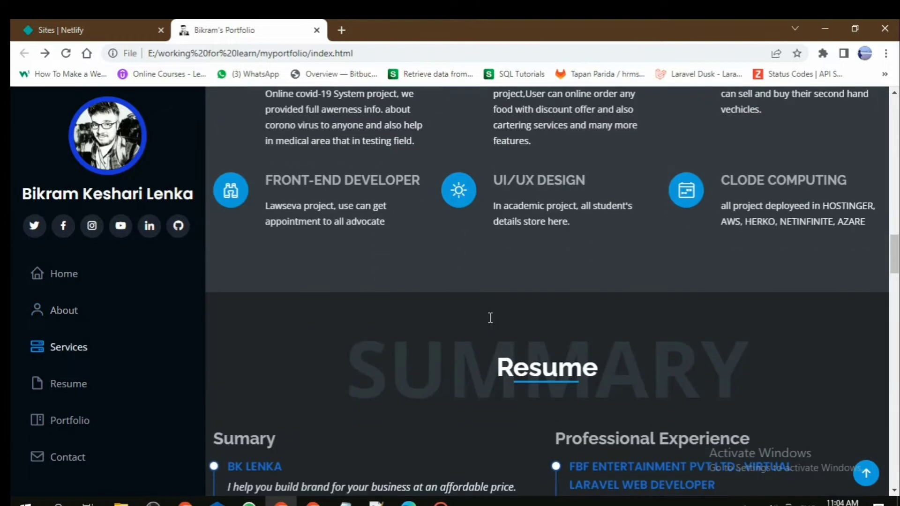
Step: Review the local portfolio page from the services section down to the contact form and back up
{"action": "scroll", "coordinate": [487, 326], "scroll_direction": "down", "scroll_amount": 20}
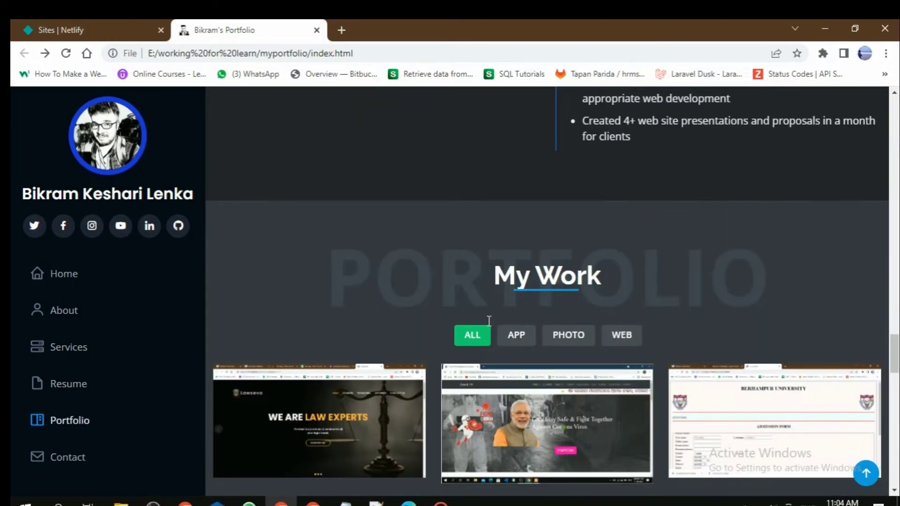
{"action": "scroll", "coordinate": [490, 326], "scroll_direction": "down", "scroll_amount": 5}
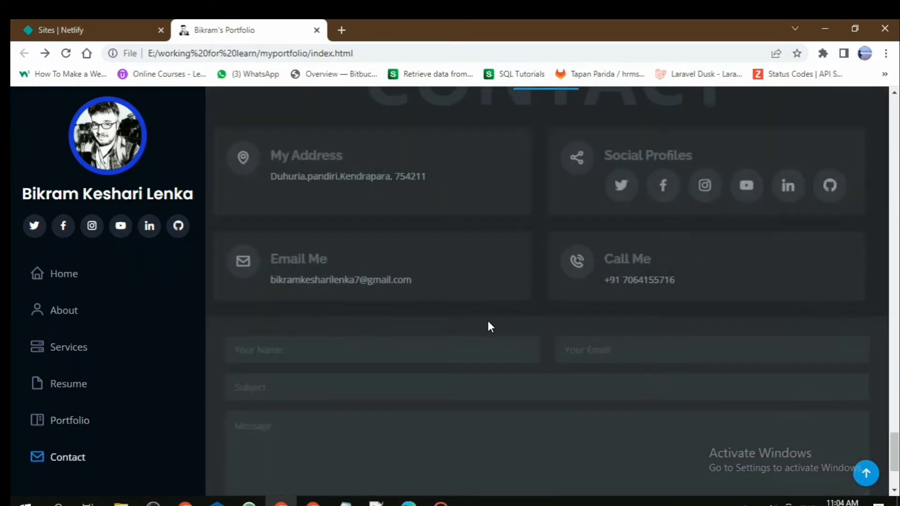
{"action": "scroll", "coordinate": [490, 326], "scroll_direction": "up", "scroll_amount": 20}
{"action": "scroll", "coordinate": [487, 326], "scroll_direction": "up", "scroll_amount": 5}
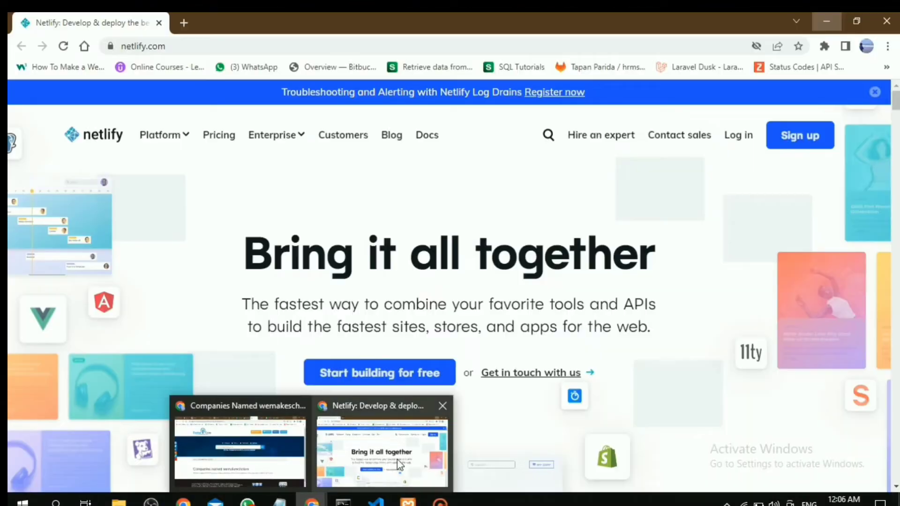
Step: Switch to Netlify and complete the signup questions for Personal use, with Personal / portfolio site as the first project
{"action": "left_click", "coordinate": [399, 464]}
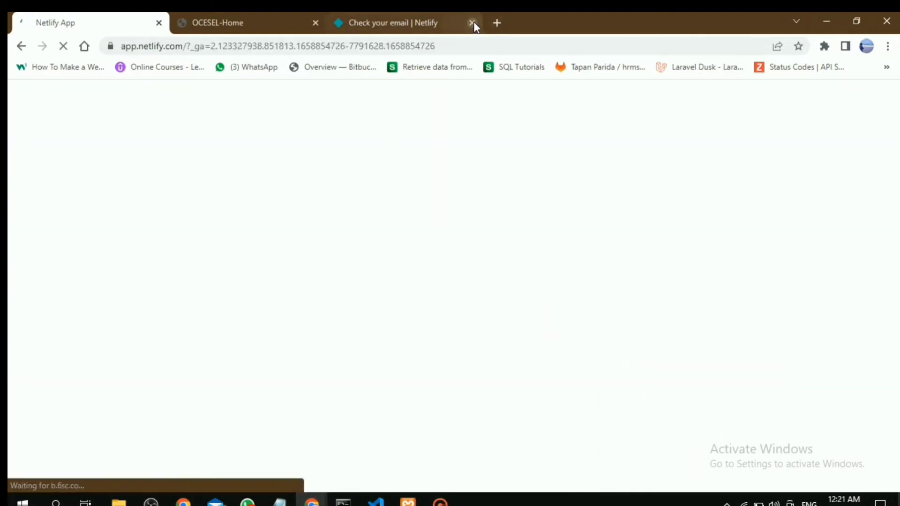
{"action": "left_click", "coordinate": [472, 22]}
{"action": "left_click", "coordinate": [447, 400]}
{"action": "left_click", "coordinate": [422, 287]}
{"action": "left_click", "coordinate": [449, 395]}
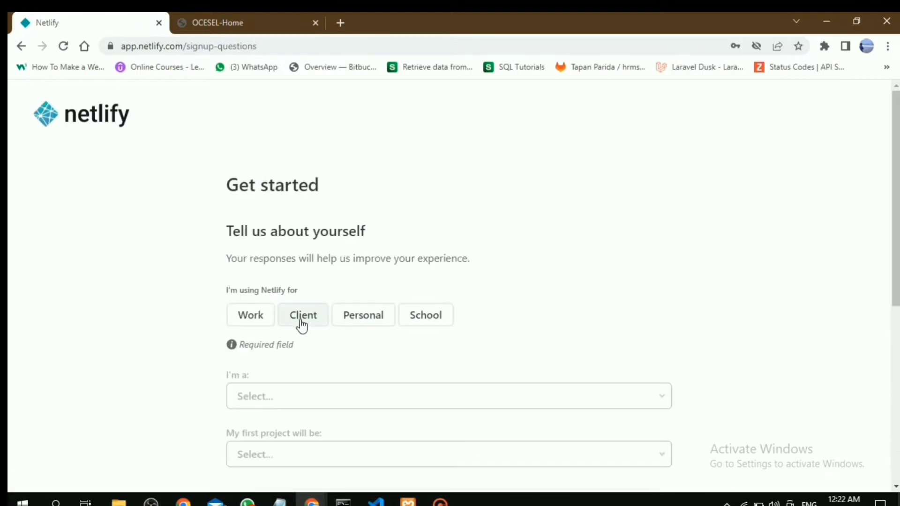
{"action": "left_click", "coordinate": [360, 322]}
{"action": "left_click", "coordinate": [306, 301]}
{"action": "left_click", "coordinate": [305, 341]}
{"action": "scroll", "coordinate": [439, 405], "scroll_direction": "down", "scroll_amount": 4}
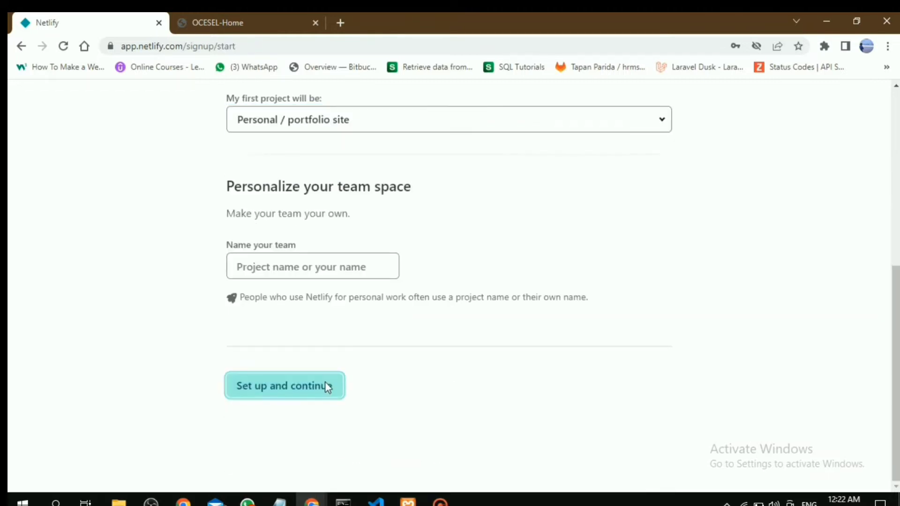
{"action": "left_click", "coordinate": [325, 385]}
Step: Leave the first-project deployment page and open the team's Sites page to find the manual deploy area
{"action": "scroll", "coordinate": [346, 403], "scroll_direction": "down", "scroll_amount": 4}
{"action": "scroll", "coordinate": [370, 426], "scroll_direction": "up", "scroll_amount": 4}
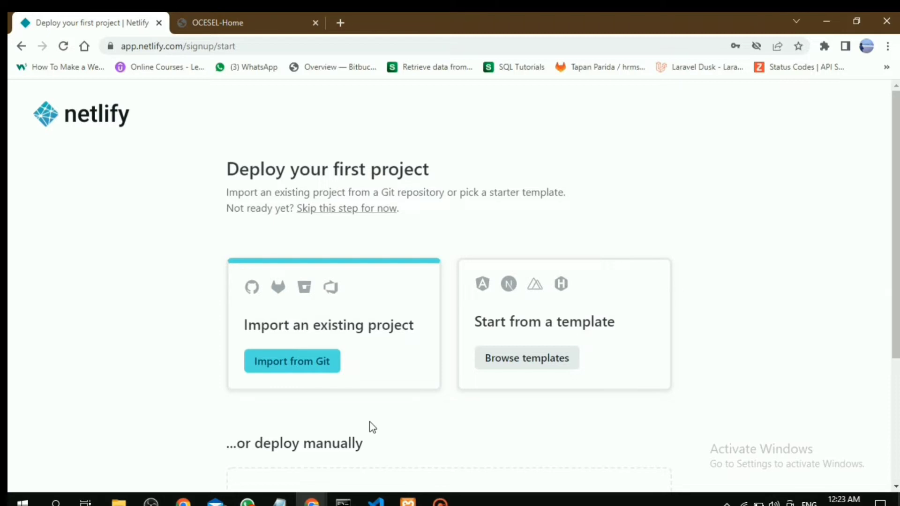
{"action": "left_click", "coordinate": [80, 117]}
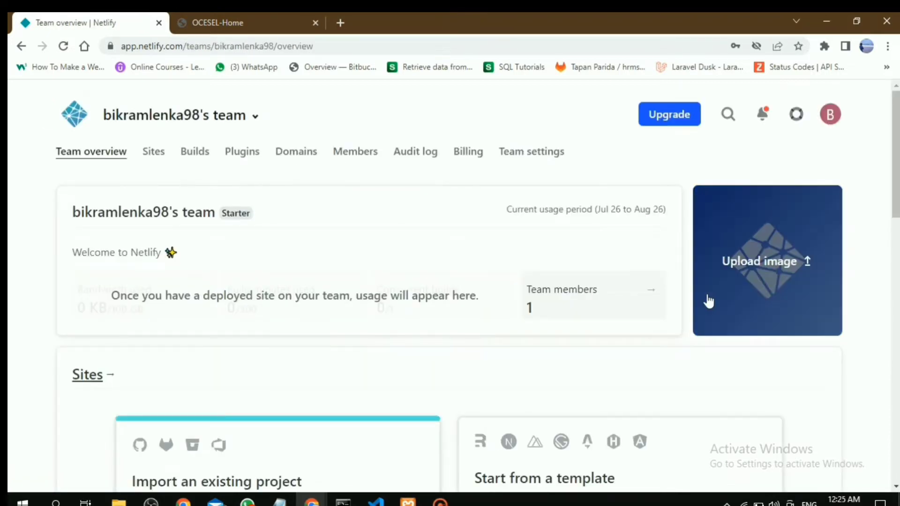
{"action": "left_click", "coordinate": [146, 160]}
{"action": "scroll", "coordinate": [147, 161], "scroll_direction": "down", "scroll_amount": 10}
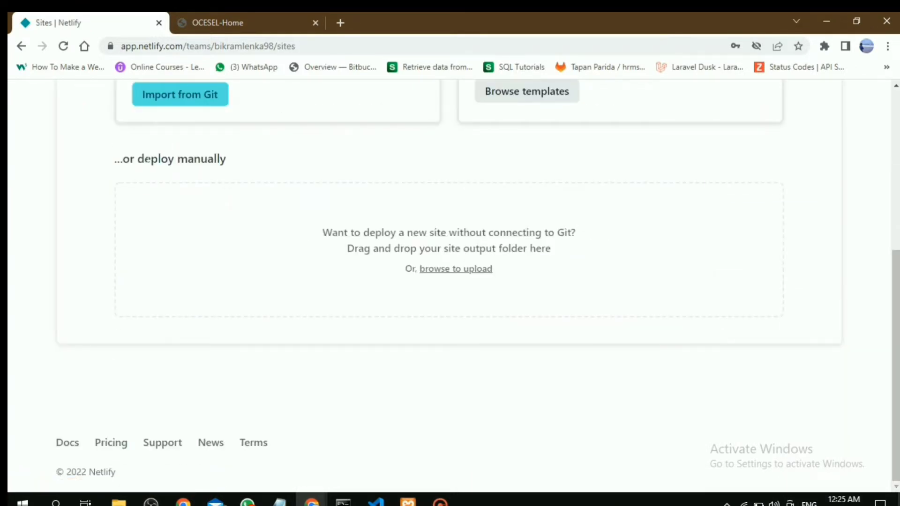
{"action": "scroll", "coordinate": [178, 236], "scroll_direction": "up", "scroll_amount": 6}
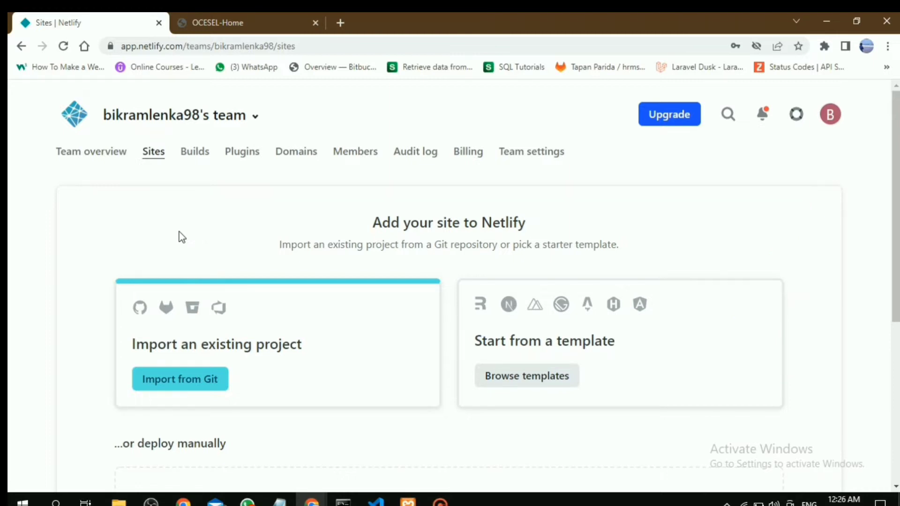
{"action": "scroll", "coordinate": [569, 249], "scroll_direction": "down", "scroll_amount": 5}
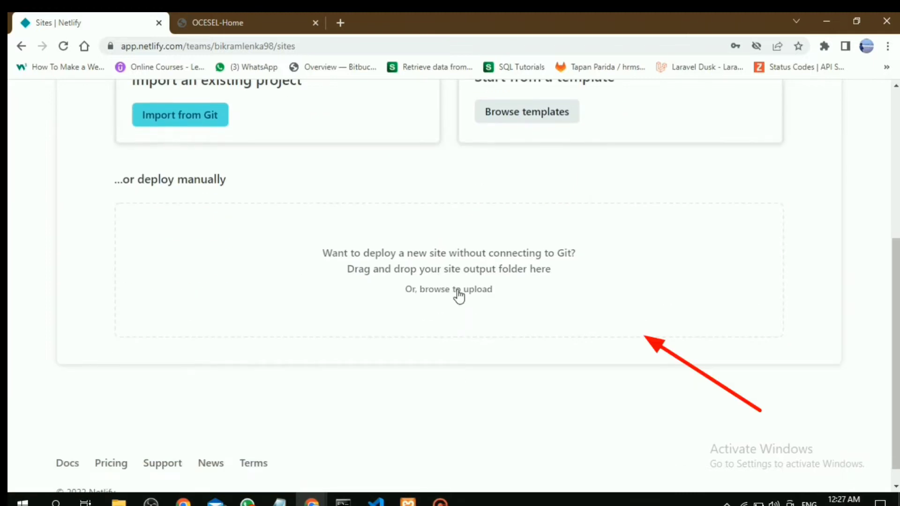
{"action": "scroll", "coordinate": [458, 296], "scroll_direction": "up", "scroll_amount": 3}
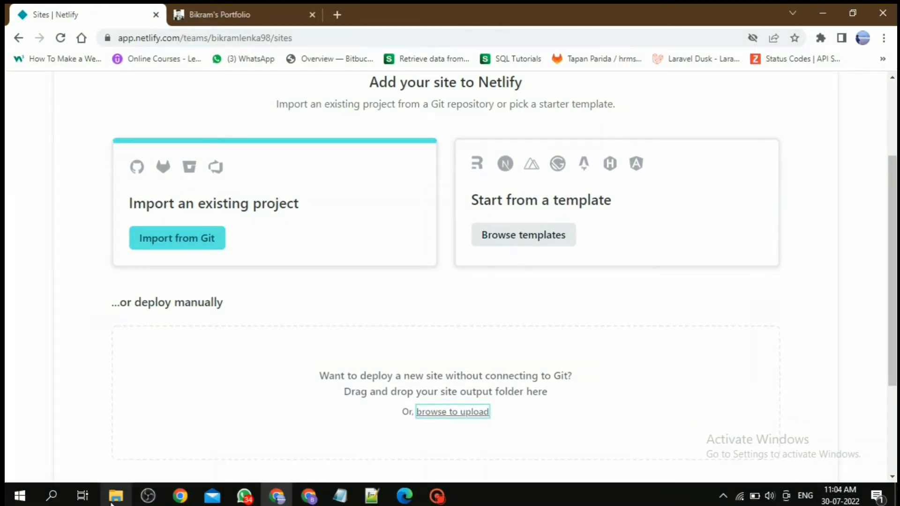
Step: In File Explorer, compress the assets folder and index.html of myportfolio into a zip archive named profile.zip
{"action": "left_click", "coordinate": [112, 497]}
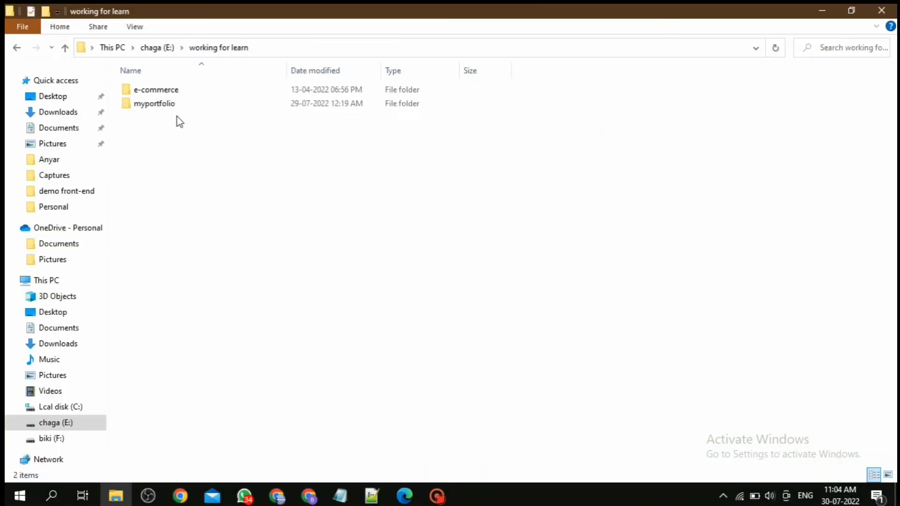
{"action": "double_click", "coordinate": [167, 105]}
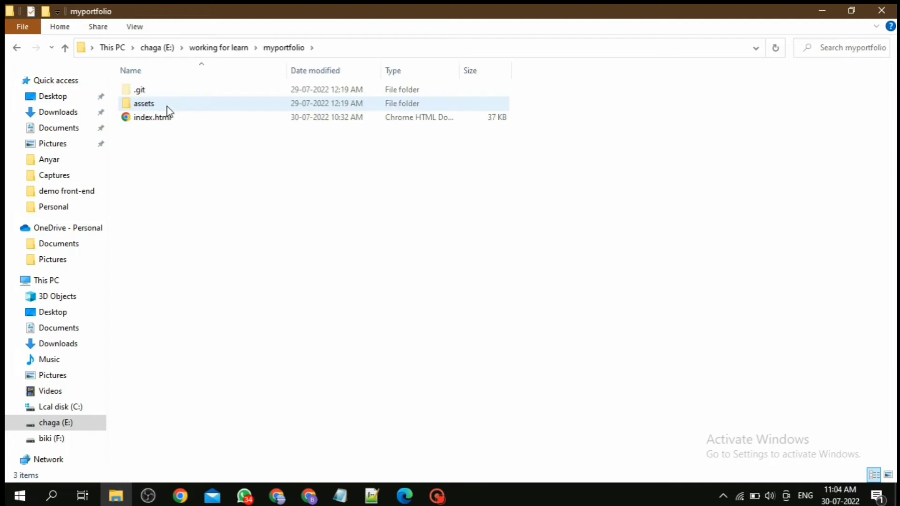
{"action": "left_click_drag", "start_coordinate": [168, 145], "coordinate": [164, 110]}
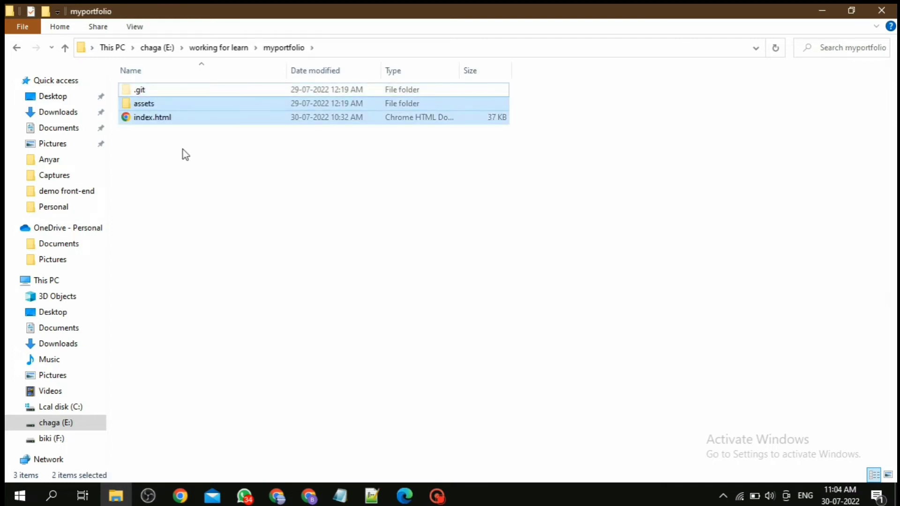
{"action": "right_click", "coordinate": [227, 110]}
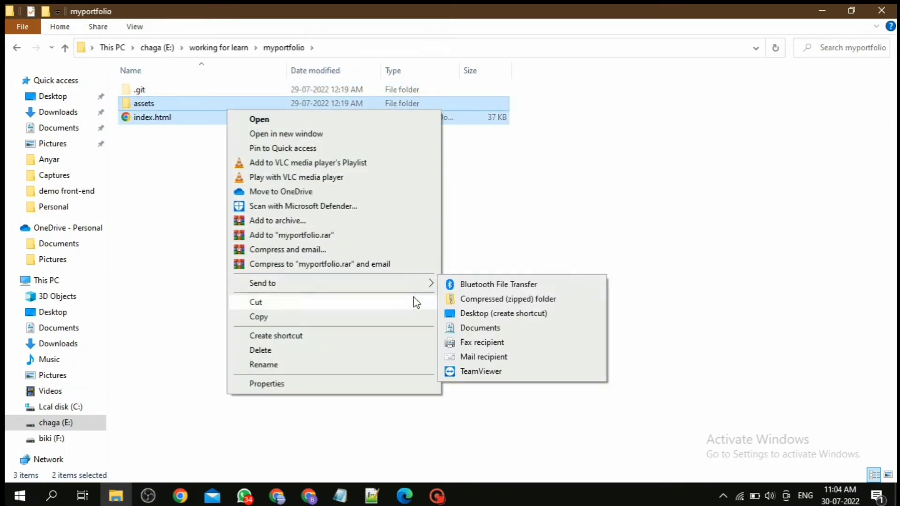
{"action": "left_click", "coordinate": [496, 298]}
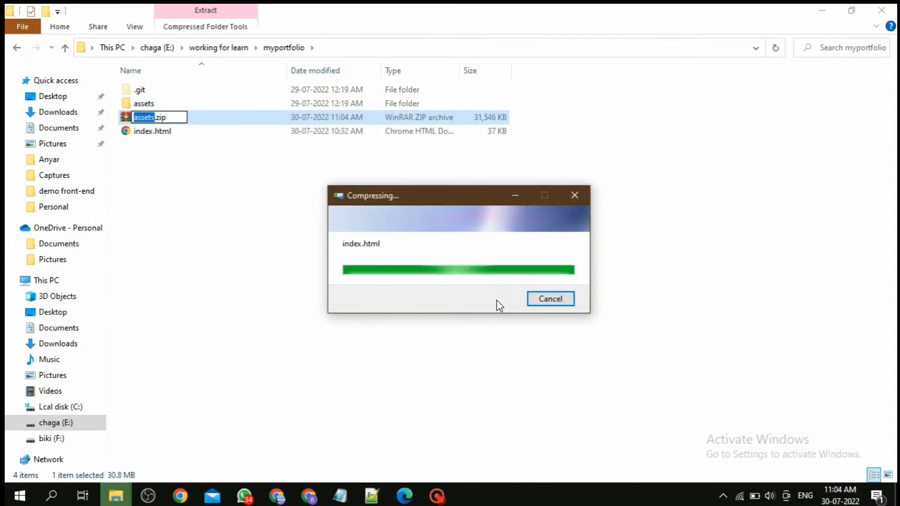
{"action": "type", "text": "profile"}
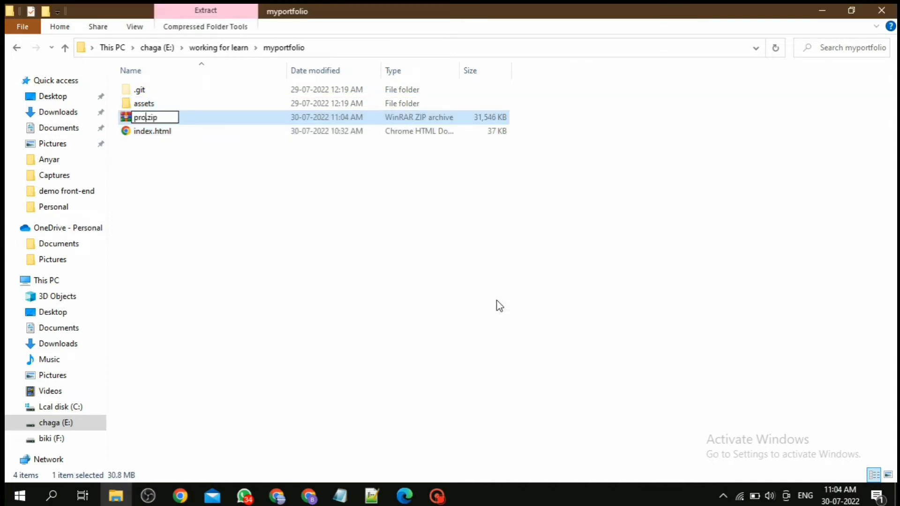
{"action": "left_click", "coordinate": [388, 249]}
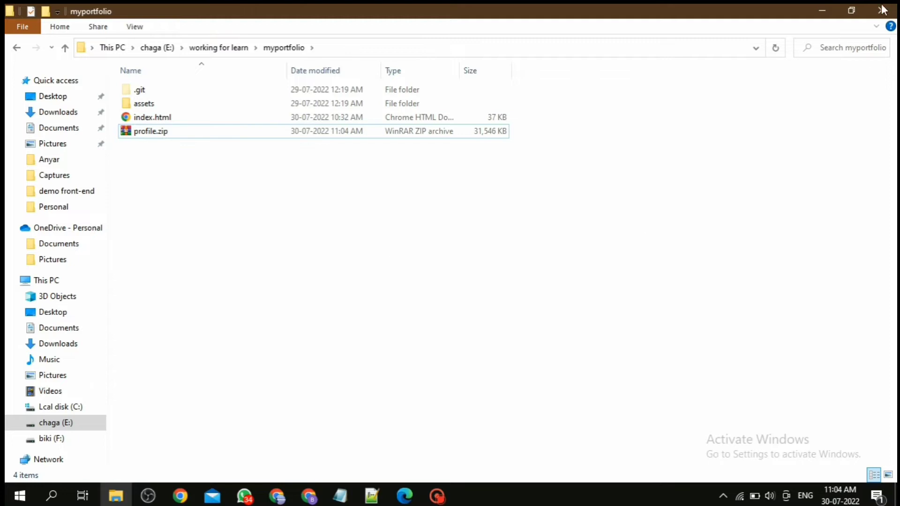
Step: Place the restored myportfolio window beside Netlify and upload profile.zip to the manual deploy area
{"action": "left_click", "coordinate": [851, 10]}
{"action": "left_click_drag", "start_coordinate": [360, 55], "coordinate": [745, 74]}
{"action": "left_click", "coordinate": [695, 194]}
{"action": "left_click_drag", "start_coordinate": [695, 195], "coordinate": [422, 419]}
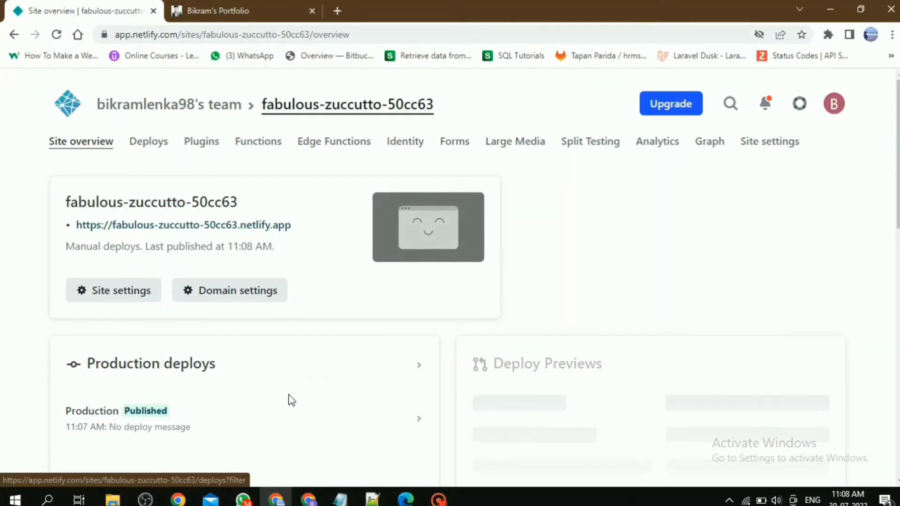
Step: Open the deployed site and review its home, about, skills and resume sections
{"action": "left_click", "coordinate": [411, 218]}
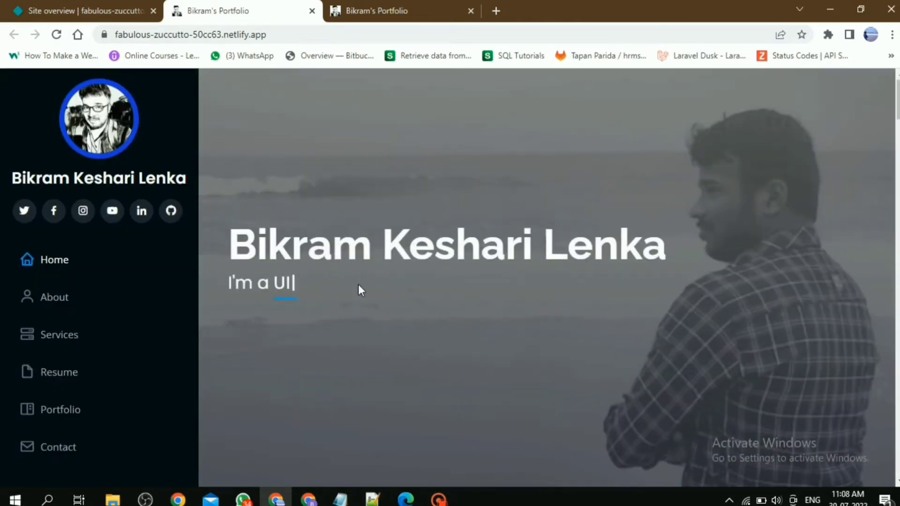
{"action": "scroll", "coordinate": [358, 288], "scroll_direction": "down", "scroll_amount": 8}
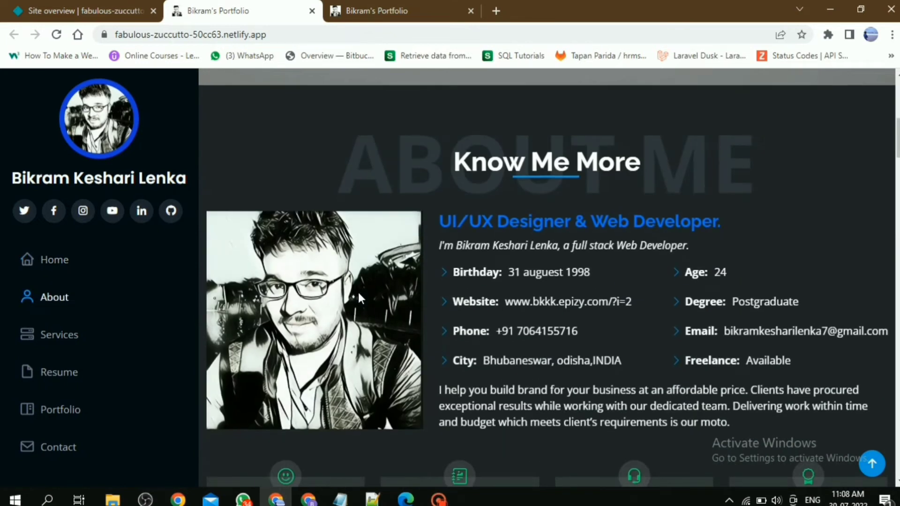
{"action": "scroll", "coordinate": [358, 298], "scroll_direction": "down", "scroll_amount": 5}
{"action": "scroll", "coordinate": [358, 294], "scroll_direction": "down", "scroll_amount": 10}
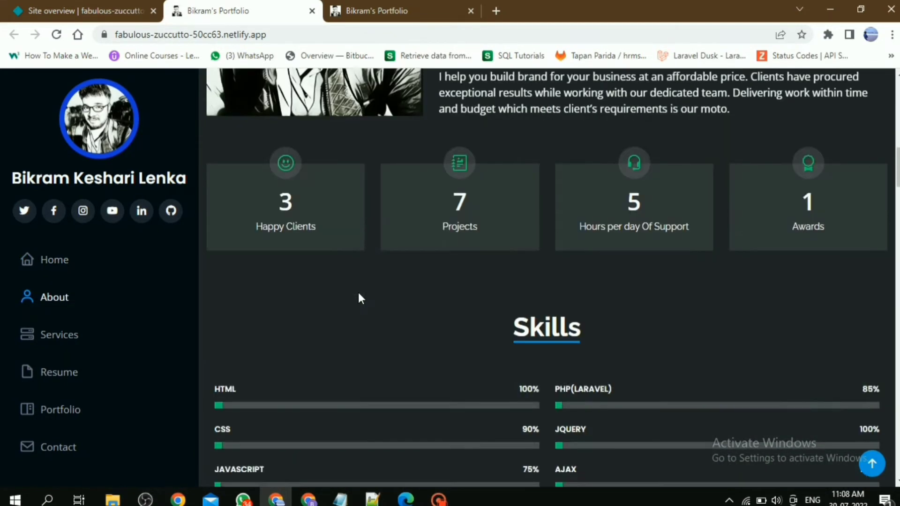
{"action": "scroll", "coordinate": [358, 294], "scroll_direction": "down", "scroll_amount": 12}
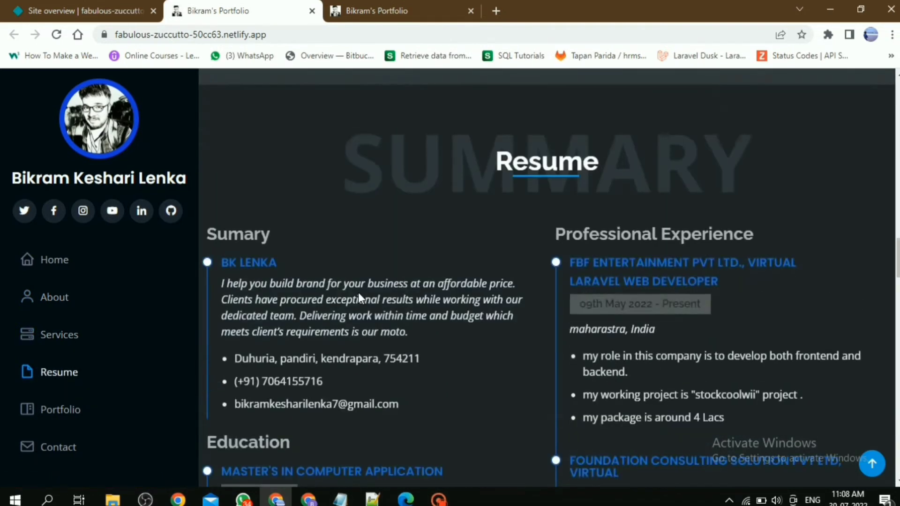
{"action": "scroll", "coordinate": [358, 293], "scroll_direction": "up", "scroll_amount": 20}
{"action": "scroll", "coordinate": [358, 293], "scroll_direction": "up", "scroll_amount": 5}
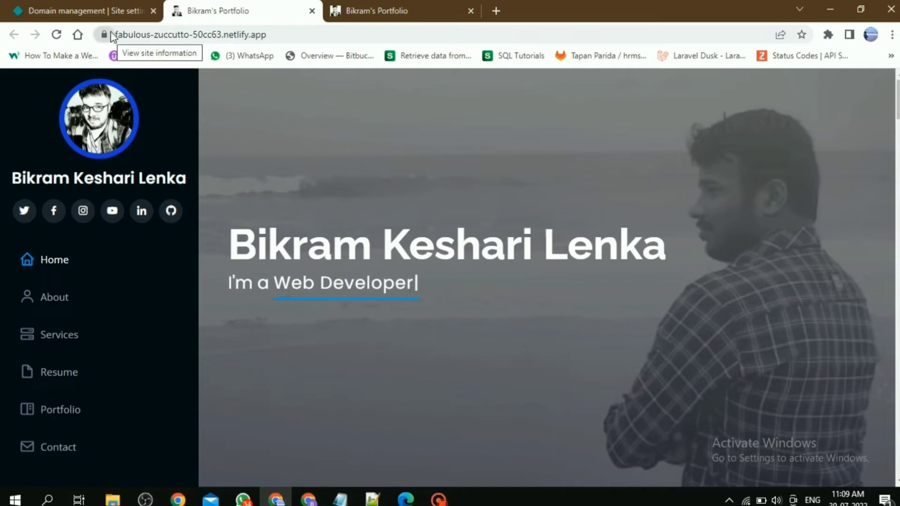
Step: Return to the Netlify site and open the custom domains section of its domain management settings
{"action": "left_click", "coordinate": [97, 10]}
{"action": "scroll", "coordinate": [70, 175], "scroll_direction": "up", "scroll_amount": 3}
{"action": "left_click", "coordinate": [262, 286]}
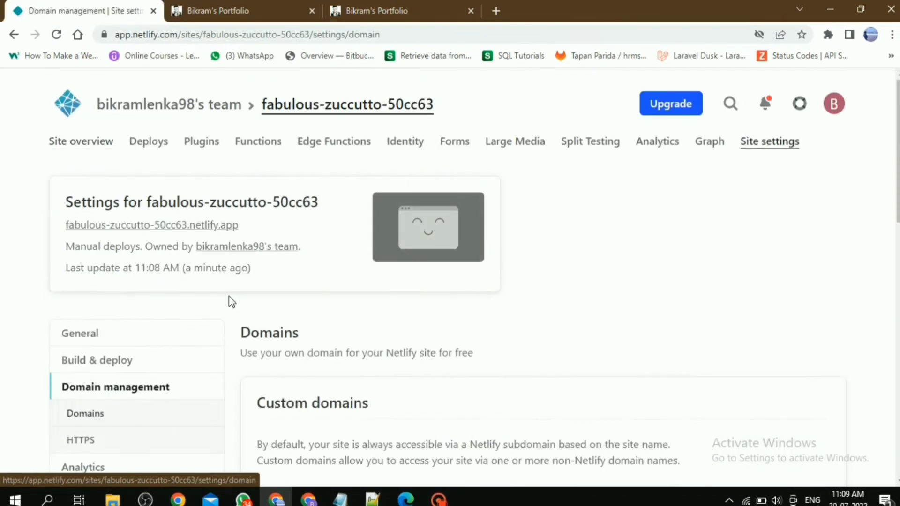
{"action": "scroll", "coordinate": [367, 328], "scroll_direction": "down", "scroll_amount": 5}
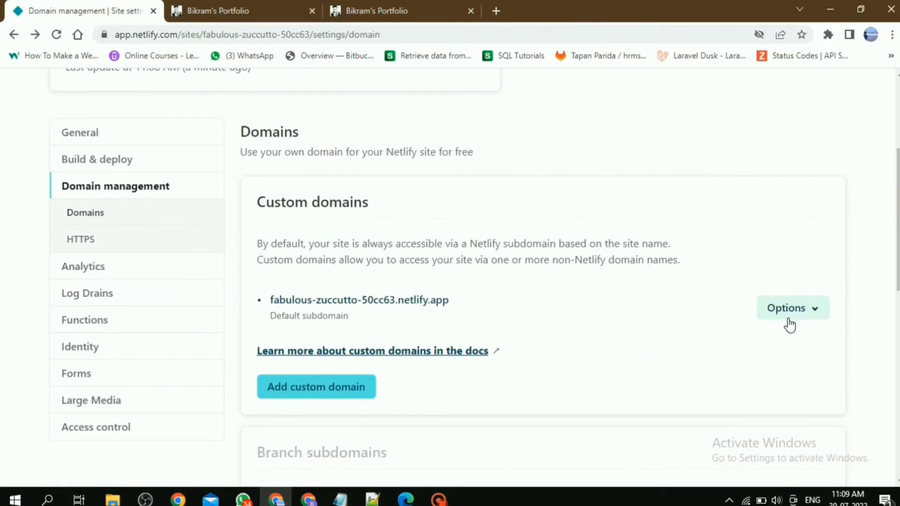
Step: Change the default subdomain's site name to the owner's lowercase first name followed by "-profile" and save it
{"action": "left_click", "coordinate": [818, 309]}
{"action": "left_click", "coordinate": [726, 344]}
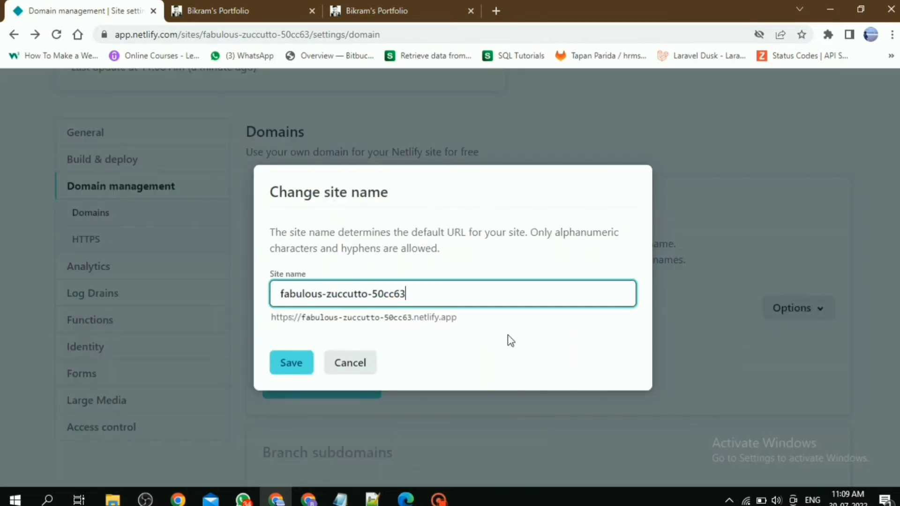
{"action": "key", "text": "BackSpace"}
{"action": "key", "text": "BackSpace"}
{"action": "key", "text": "BackSpace"}
{"action": "key", "text": "BackSpace"}
{"action": "key", "text": "BackSpace"}
{"action": "key", "text": "BackSpace"}
{"action": "key", "text": "BackSpace"}
{"action": "key", "text": "BackSpace"}
{"action": "key", "text": "BackSpace"}
{"action": "key", "text": "BackSpace"}
{"action": "key", "text": "BackSpace"}
{"action": "key", "text": "BackSpace"}
{"action": "key", "text": "BackSpace"}
{"action": "key", "text": "BackSpace"}
{"action": "key", "text": "BackSpace"}
{"action": "key", "text": "BackSpace"}
{"action": "key", "text": "BackSpace"}
{"action": "key", "text": "BackSpace"}
{"action": "key", "text": "BackSpace"}
{"action": "key", "text": "BackSpace"}
{"action": "type", "text": "bikram"}
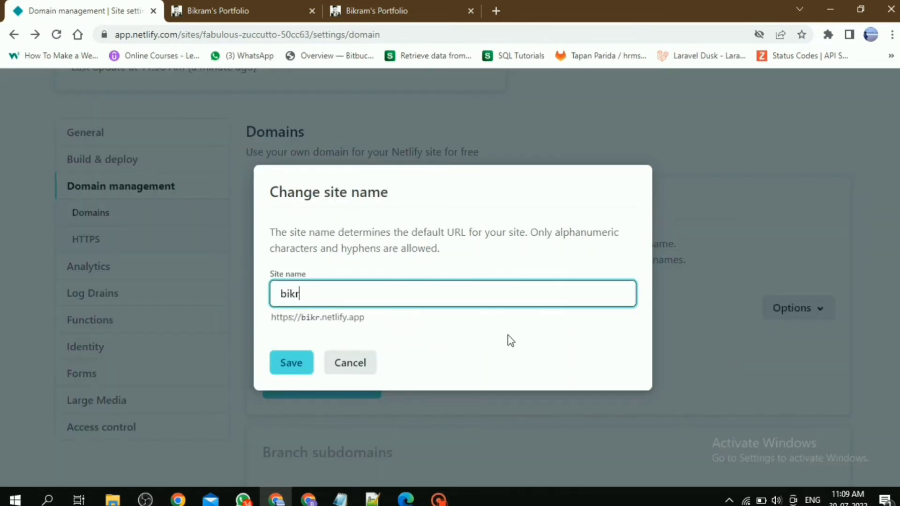
{"action": "left_click", "coordinate": [290, 364]}
{"action": "type", "text": "-"}
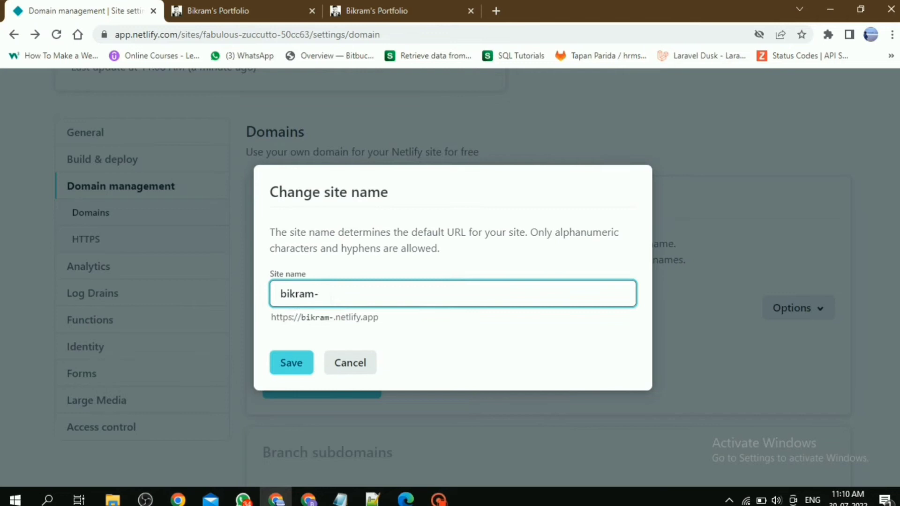
{"action": "type", "text": "profile"}
{"action": "left_click", "coordinate": [294, 367]}
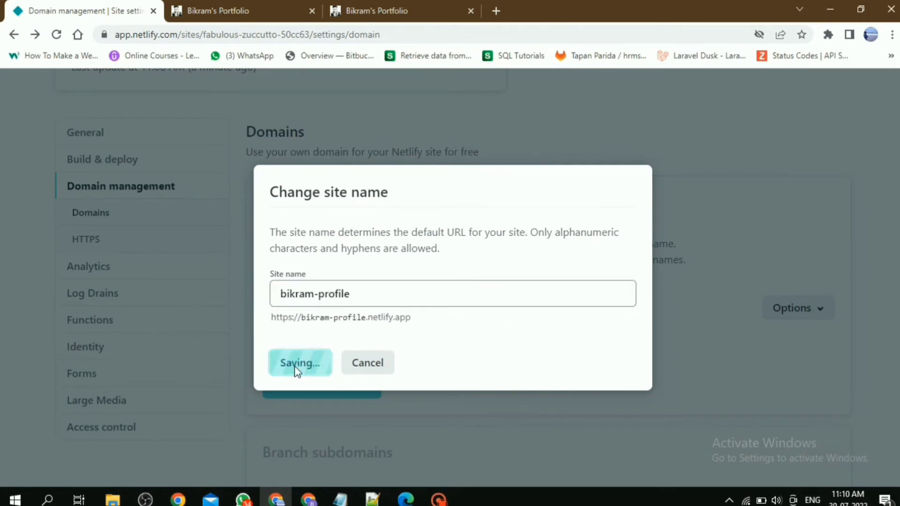
Step: Open the site at its renamed Netlify address, check and close the old address's page, and review the portfolio content
{"action": "left_click", "coordinate": [347, 271]}
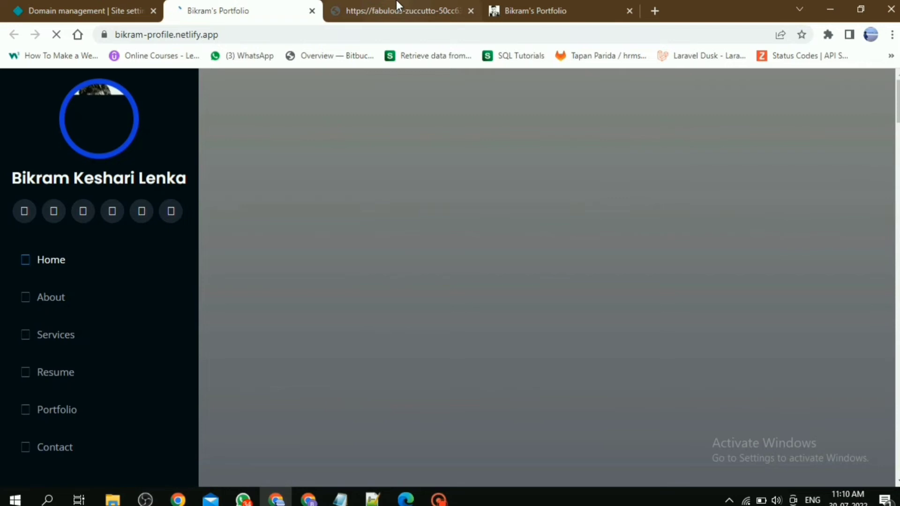
{"action": "left_click", "coordinate": [397, 6]}
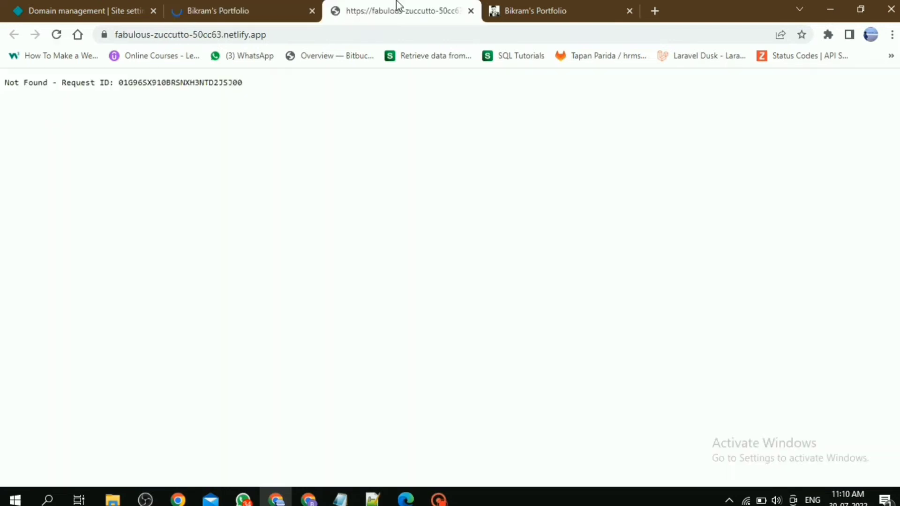
{"action": "left_click", "coordinate": [471, 11]}
{"action": "left_click", "coordinate": [221, 9]}
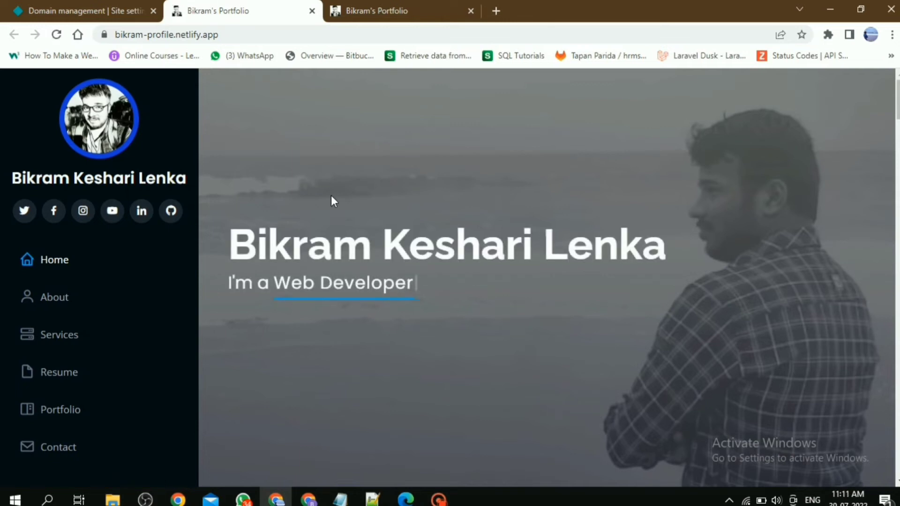
{"action": "scroll", "coordinate": [496, 322], "scroll_direction": "down", "scroll_amount": 5}
{"action": "scroll", "coordinate": [498, 326], "scroll_direction": "down", "scroll_amount": 20}
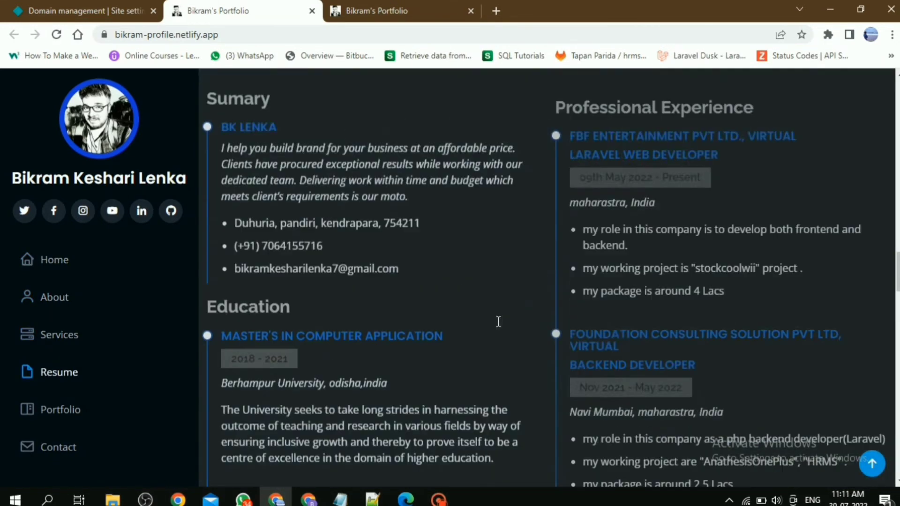
Step: Open the Netlify site's settings and view its Forms section
{"action": "scroll", "coordinate": [496, 319], "scroll_direction": "up", "scroll_amount": 20}
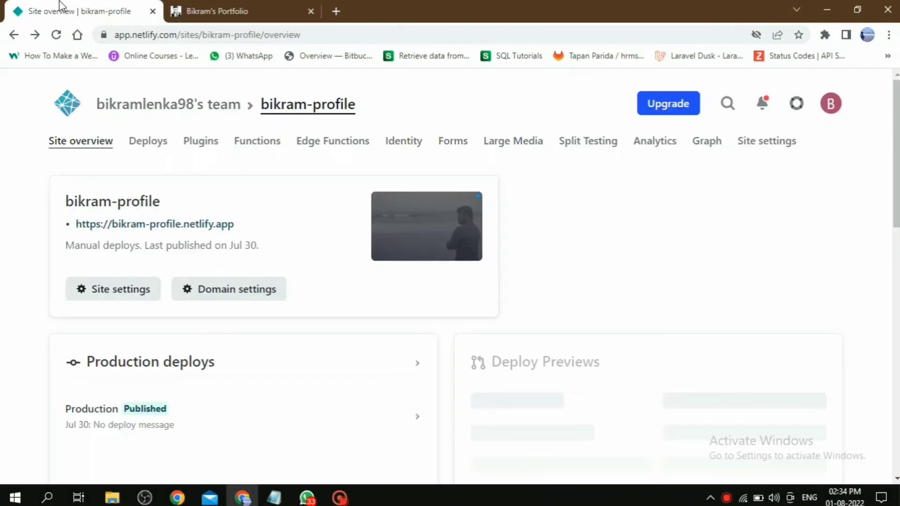
{"action": "left_click", "coordinate": [108, 295]}
{"action": "scroll", "coordinate": [178, 350], "scroll_direction": "down", "scroll_amount": 5}
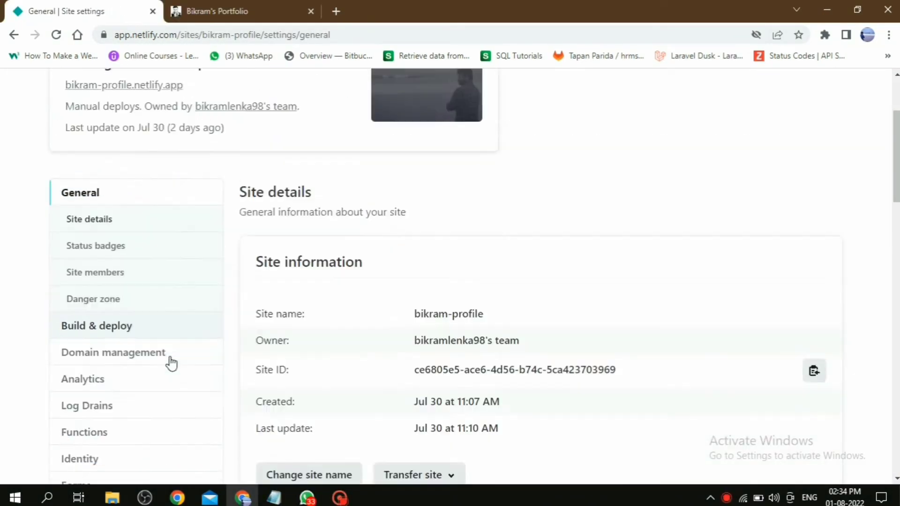
{"action": "left_click", "coordinate": [142, 404]}
{"action": "scroll", "coordinate": [584, 410], "scroll_direction": "down", "scroll_amount": 3}
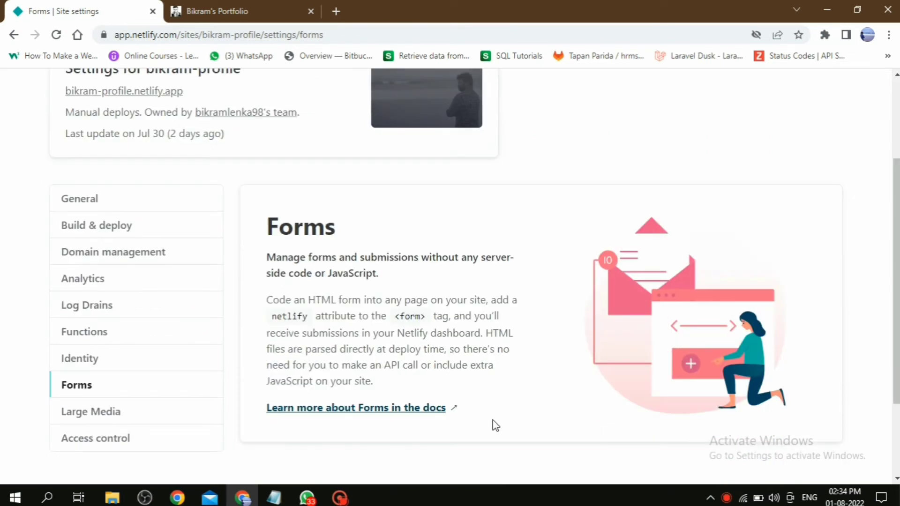
Step: Examine the contact section and message form on the live portfolio, checking back against the Netlify Forms settings
{"action": "left_click", "coordinate": [230, 10]}
{"action": "scroll", "coordinate": [601, 274], "scroll_direction": "down", "scroll_amount": 15}
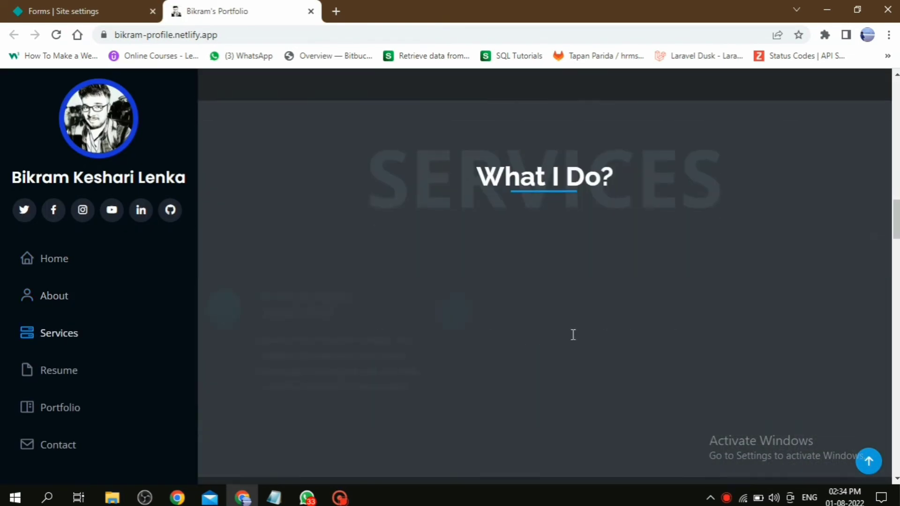
{"action": "scroll", "coordinate": [557, 360], "scroll_direction": "down", "scroll_amount": 20}
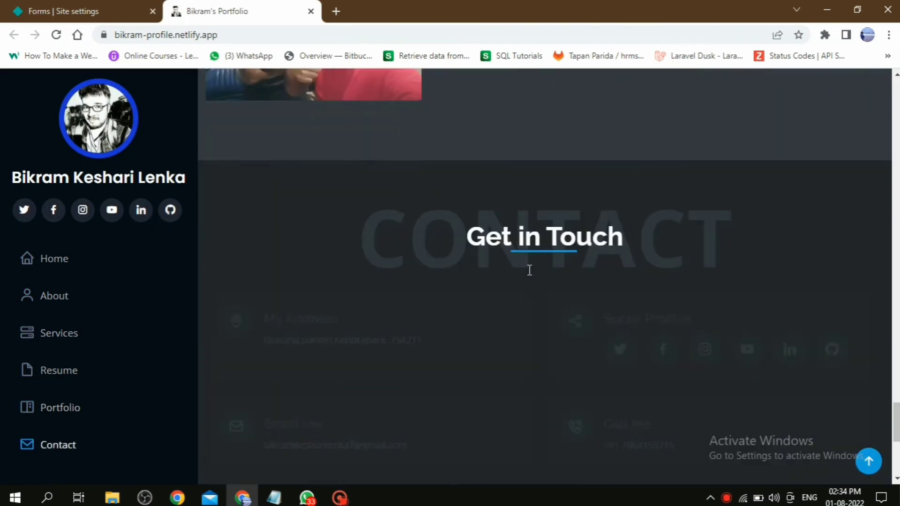
{"action": "scroll", "coordinate": [531, 273], "scroll_direction": "up", "scroll_amount": 4}
{"action": "scroll", "coordinate": [487, 323], "scroll_direction": "down", "scroll_amount": 1}
{"action": "scroll", "coordinate": [375, 328], "scroll_direction": "down", "scroll_amount": 3}
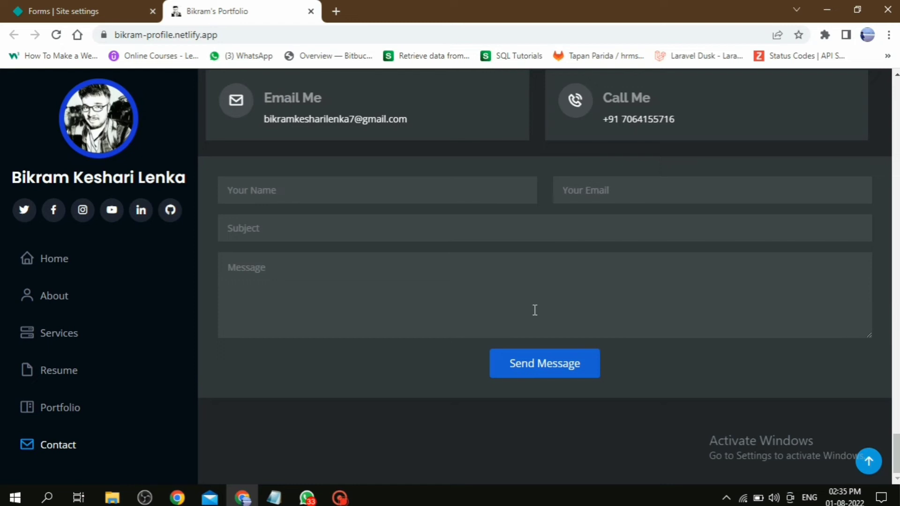
{"action": "key", "text": "ctrl+shift+Tab"}
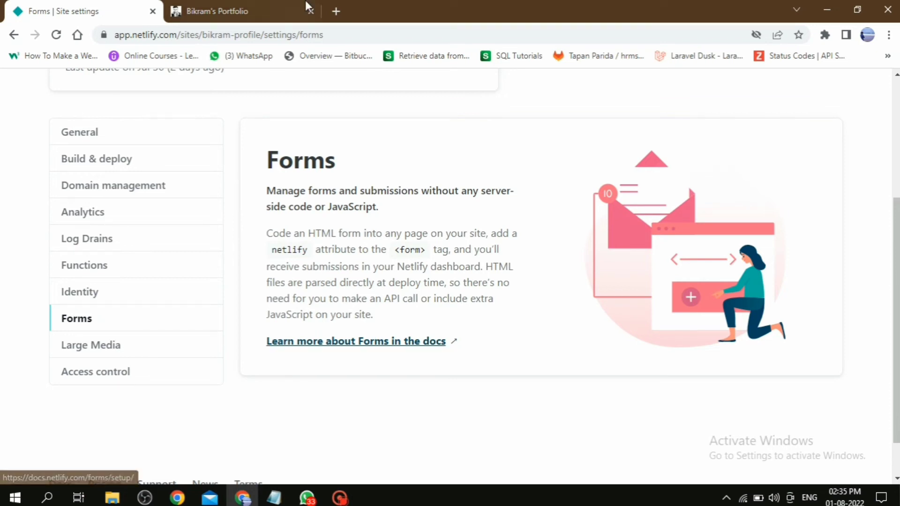
{"action": "left_click", "coordinate": [248, 4]}
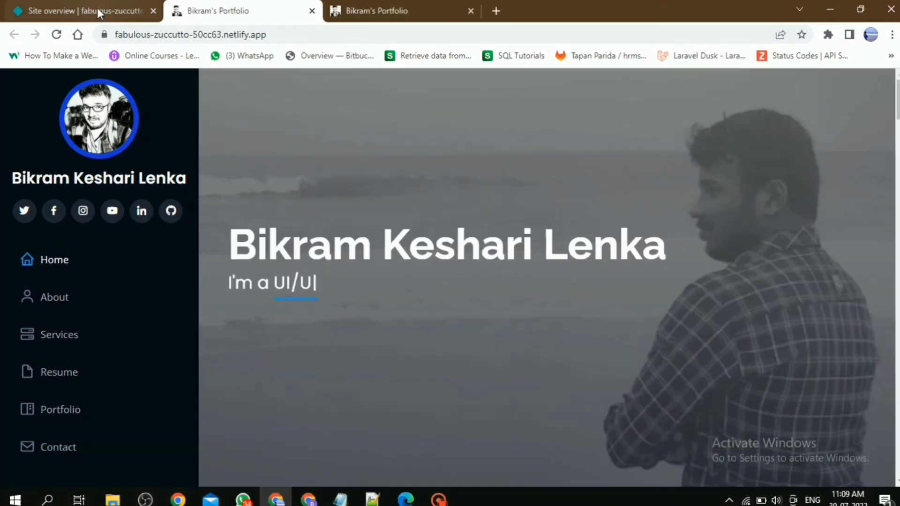
Step: Open the Netlify site's domain settings, view the page for adding a custom domain and return to the custom domains section
{"action": "left_click", "coordinate": [97, 9]}
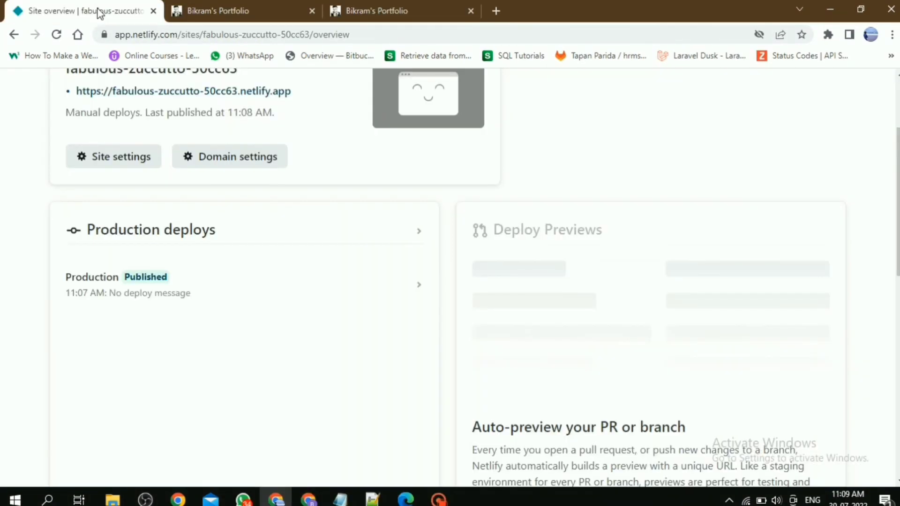
{"action": "scroll", "coordinate": [263, 279], "scroll_direction": "up", "scroll_amount": 3}
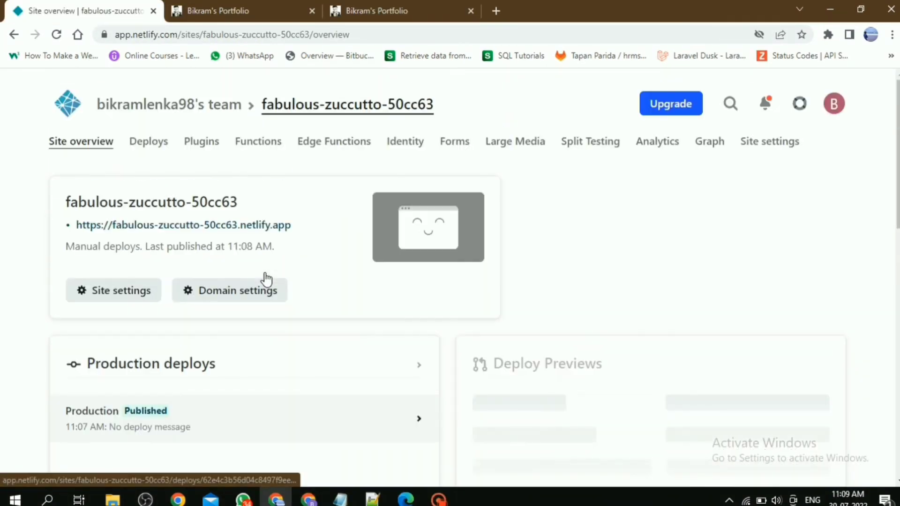
{"action": "left_click", "coordinate": [230, 291]}
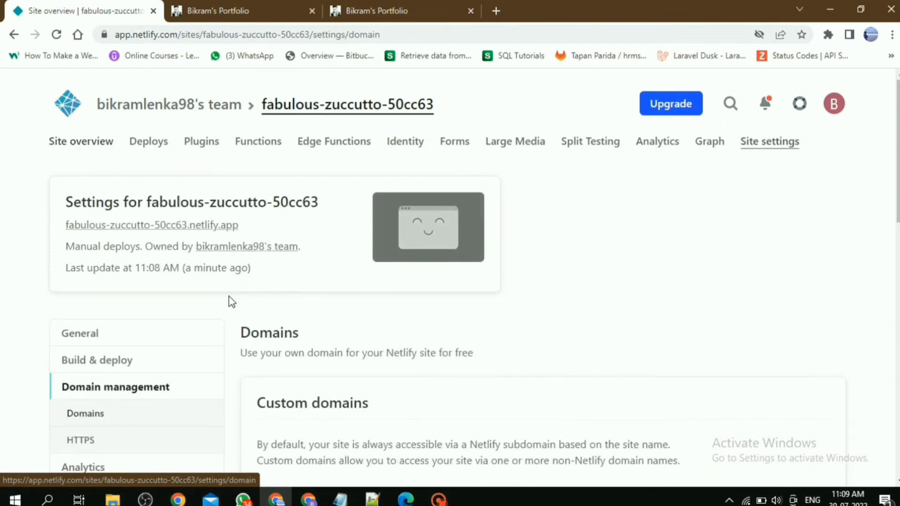
{"action": "scroll", "coordinate": [462, 337], "scroll_direction": "down", "scroll_amount": 4}
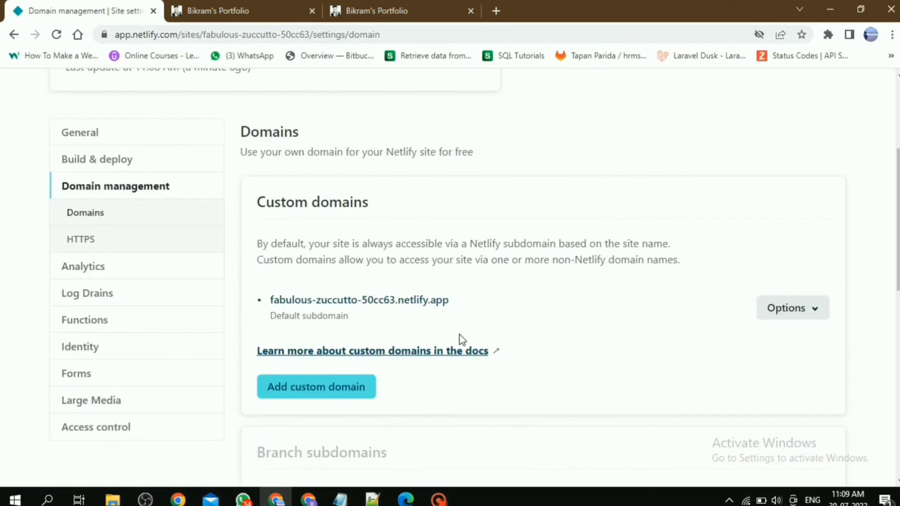
{"action": "left_click", "coordinate": [339, 395]}
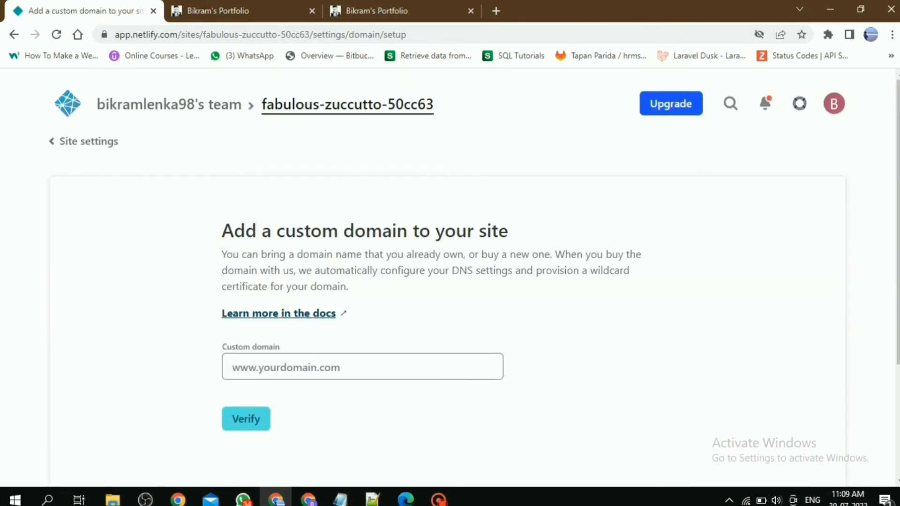
{"action": "left_click", "coordinate": [14, 34]}
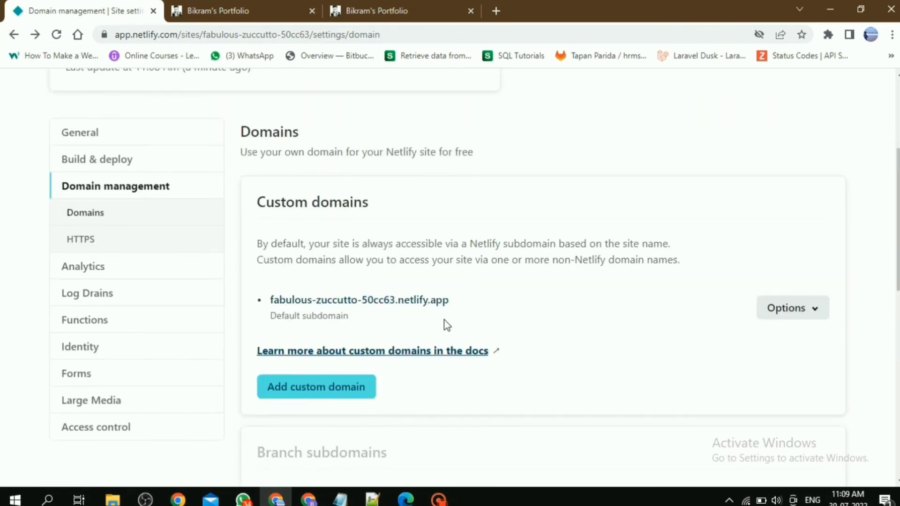
{"action": "scroll", "coordinate": [446, 325], "scroll_direction": "down", "scroll_amount": 8}
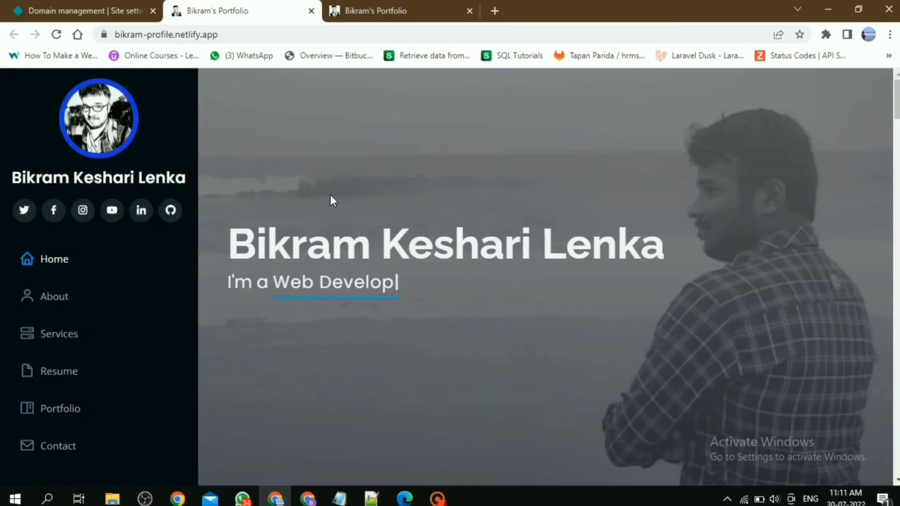
Step: Review the about, skills and resume sections of the portfolio at its renamed Netlify address and return to its home section
{"action": "scroll", "coordinate": [495, 320], "scroll_direction": "down", "scroll_amount": 15}
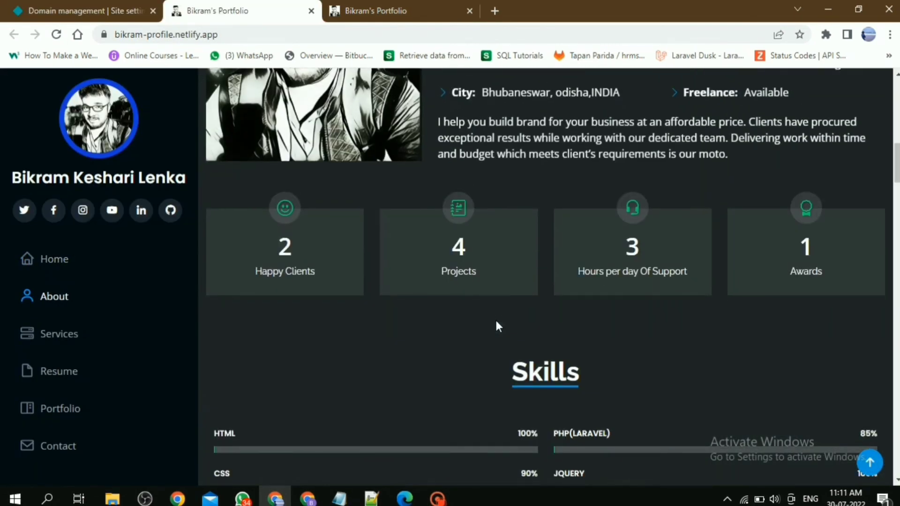
{"action": "scroll", "coordinate": [497, 327], "scroll_direction": "down", "scroll_amount": 10}
{"action": "scroll", "coordinate": [497, 323], "scroll_direction": "down", "scroll_amount": 10}
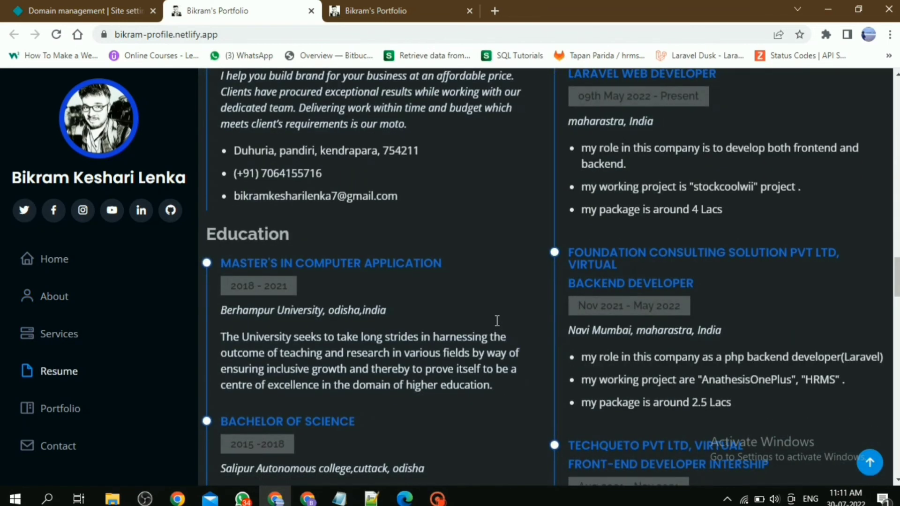
{"action": "scroll", "coordinate": [496, 320], "scroll_direction": "down", "scroll_amount": 8}
{"action": "scroll", "coordinate": [496, 320], "scroll_direction": "up", "scroll_amount": 12}
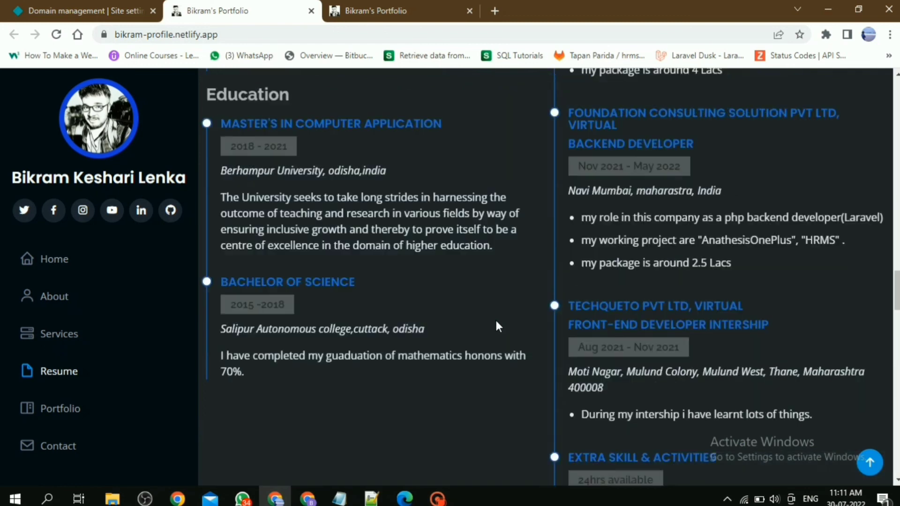
{"action": "scroll", "coordinate": [496, 320], "scroll_direction": "up", "scroll_amount": 10}
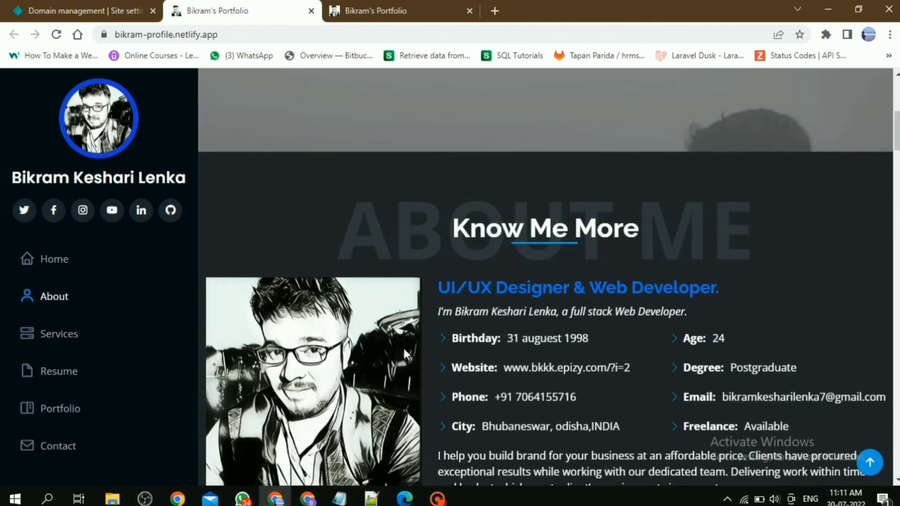
{"action": "scroll", "coordinate": [437, 336], "scroll_direction": "up", "scroll_amount": 7}
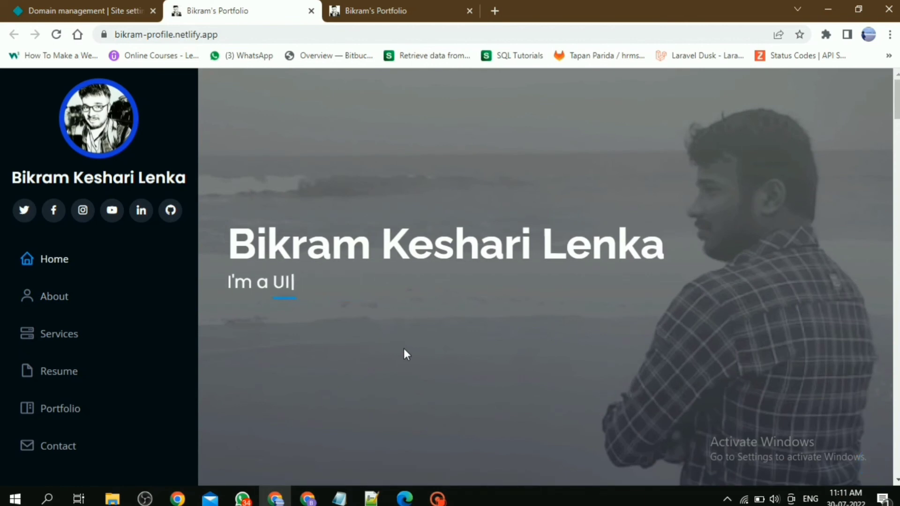